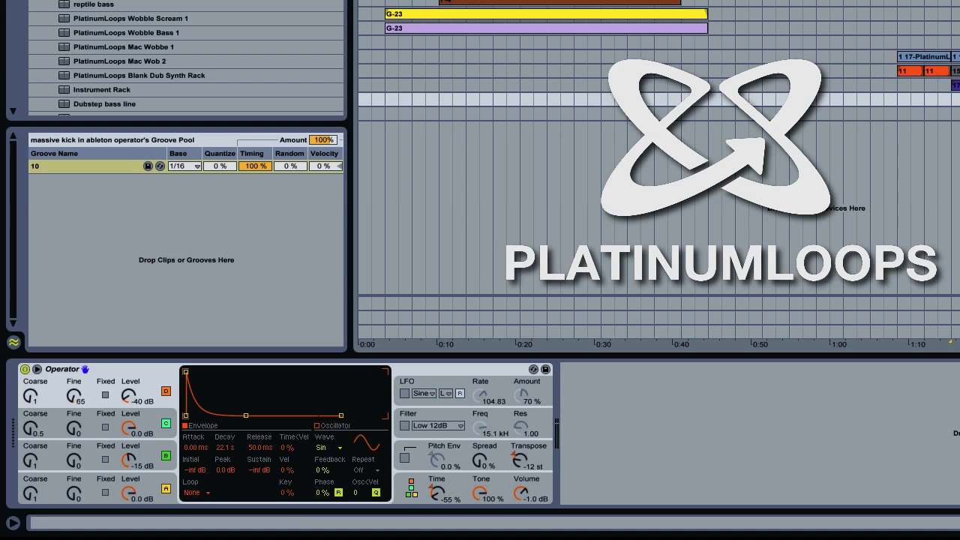
- On the Operator track, make oscillator A decay to silence over 519 ms, with Tone 100% and Volume -2.7 dB
{"action": "left_click", "coordinate": [488, 113]}
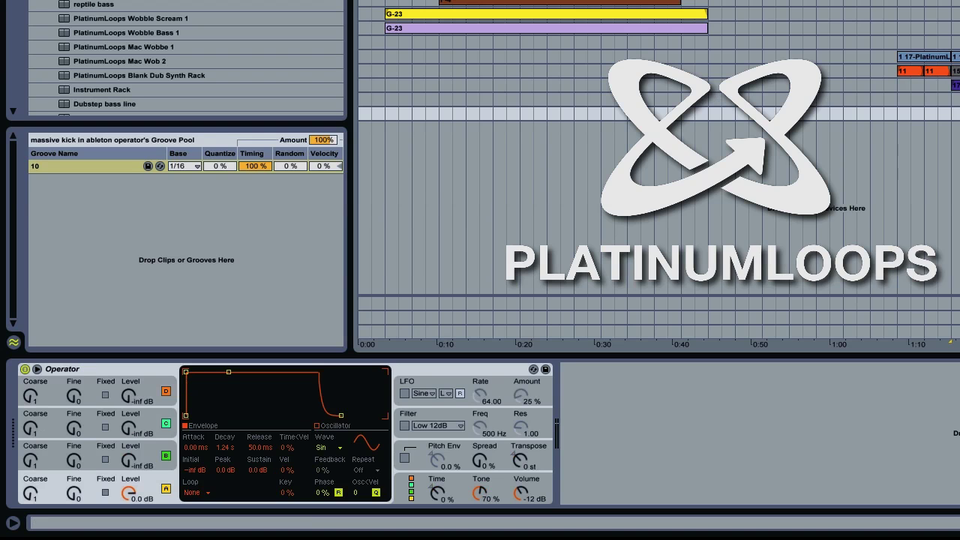
{"action": "key", "text": "Tab"}
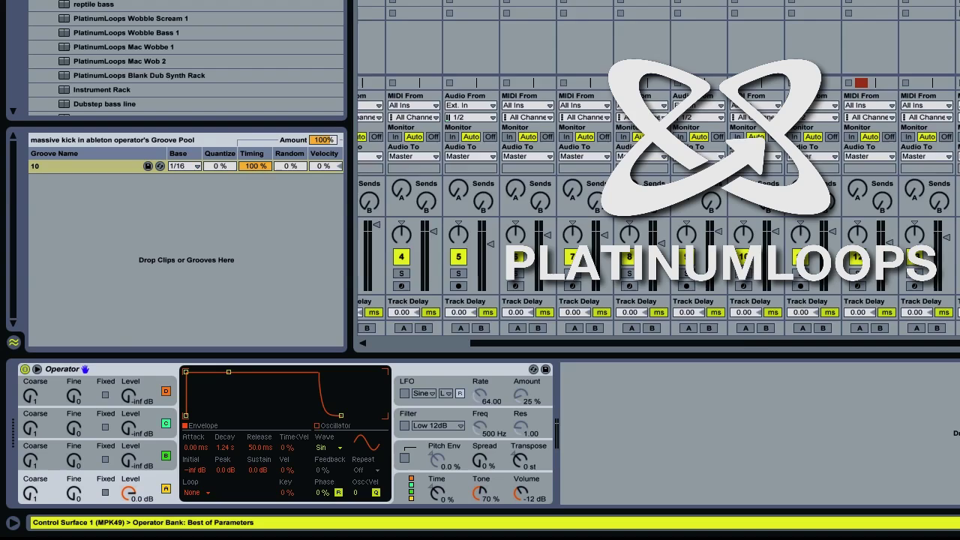
{"action": "key", "text": "Tab"}
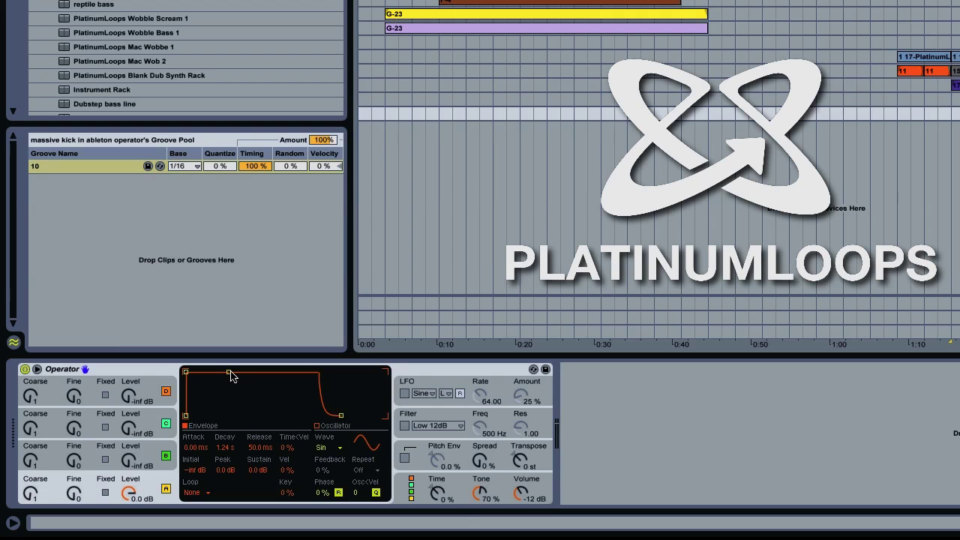
{"action": "left_click_drag", "start_coordinate": [230, 373], "coordinate": [224, 417]}
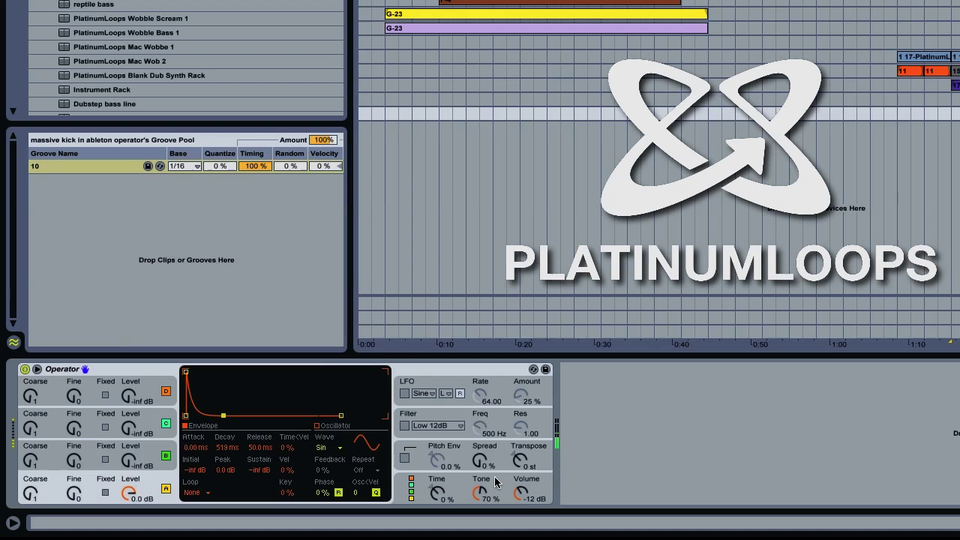
{"action": "left_click_drag", "start_coordinate": [525, 499], "coordinate": [480, 474]}
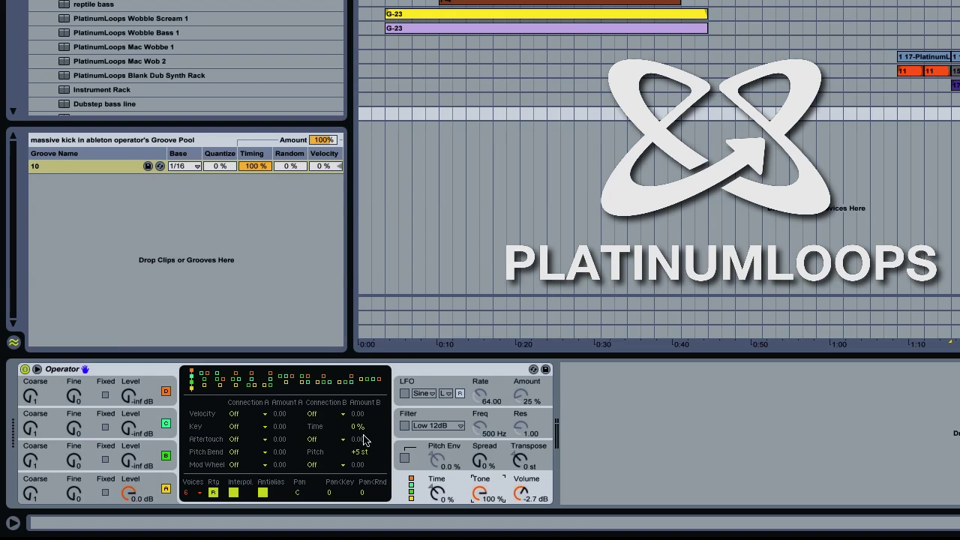
- Switch oscillator B's waveform to Triangle
{"action": "left_click", "coordinate": [161, 451]}
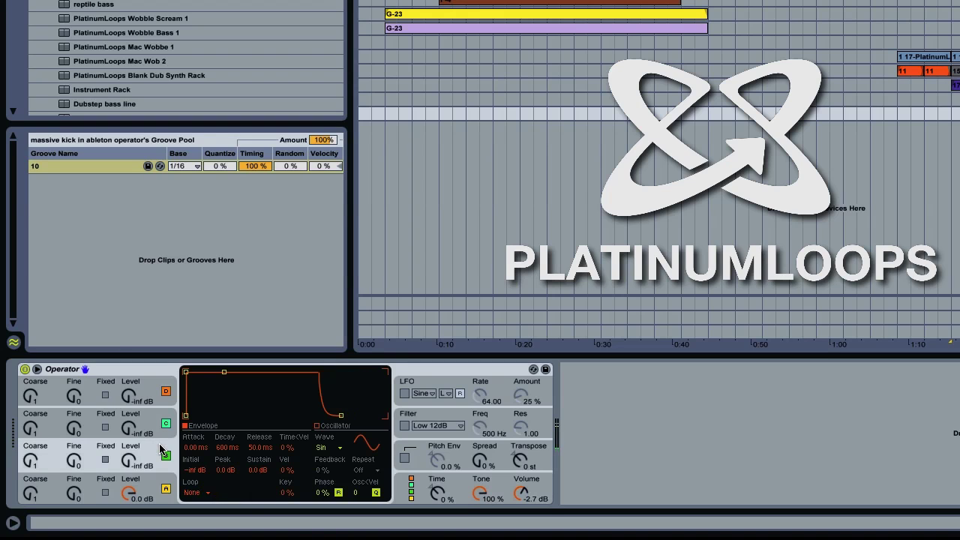
{"action": "left_click", "coordinate": [335, 448]}
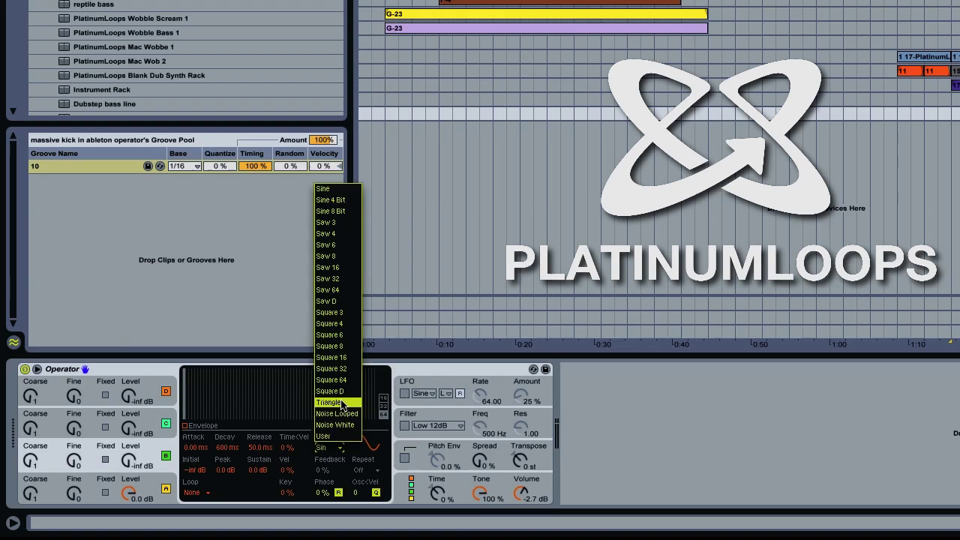
{"action": "left_click", "coordinate": [341, 403]}
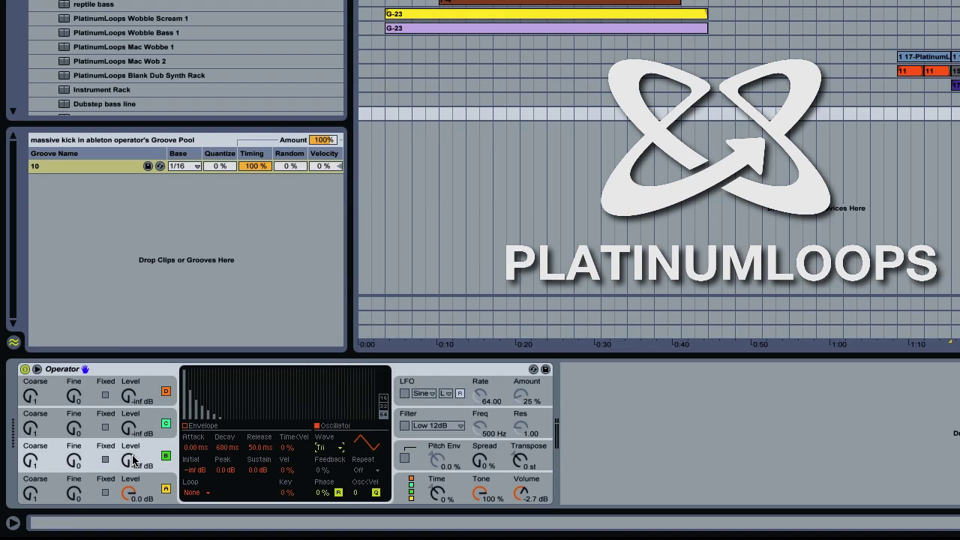
- Raise oscillator B's level to -15 dB and make its envelope decay to silence over 969 ms
{"action": "left_click_drag", "start_coordinate": [133, 460], "coordinate": [132, 443]}
{"action": "left_click_drag", "start_coordinate": [221, 447], "coordinate": [221, 441]}
{"action": "left_click_drag", "start_coordinate": [225, 377], "coordinate": [226, 415]}
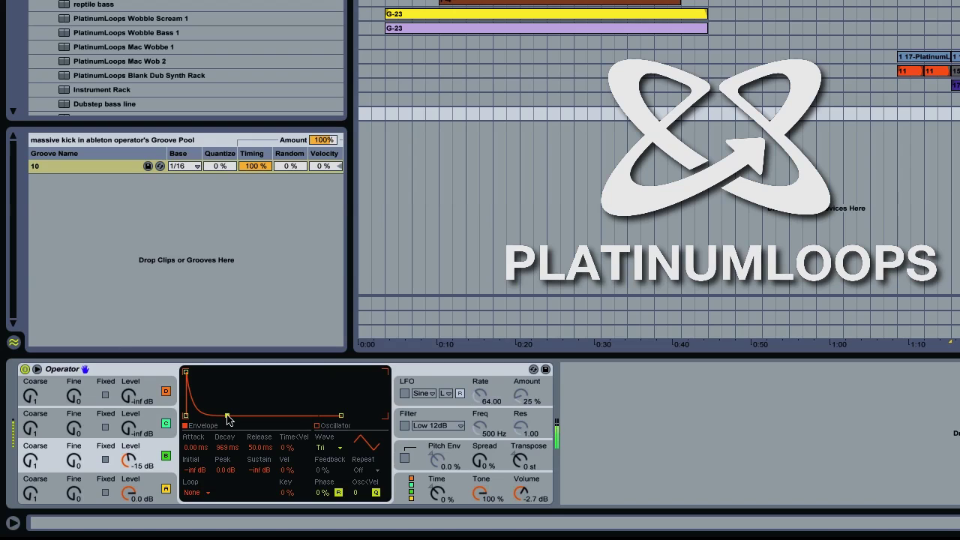
- Switch oscillator C's waveform to Saw 3
{"action": "left_click", "coordinate": [86, 412]}
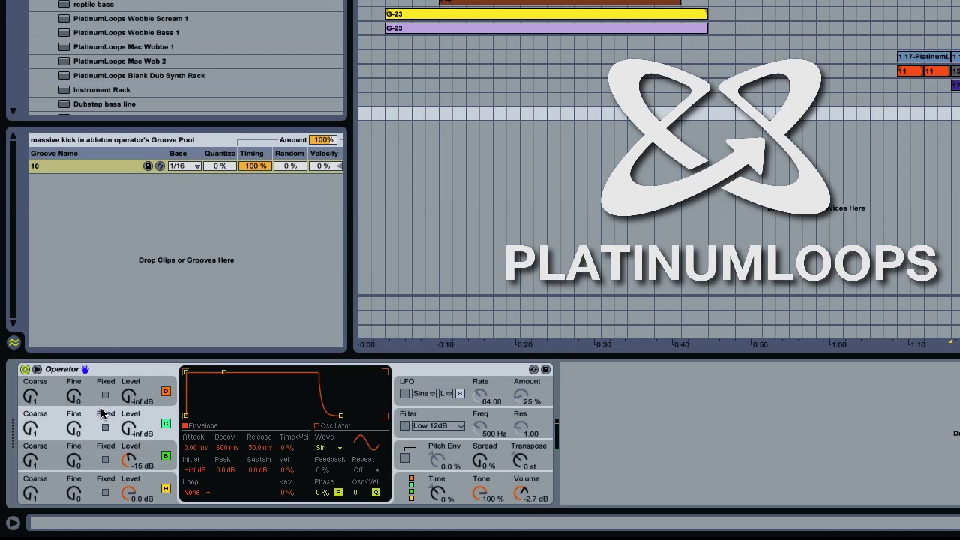
{"action": "left_click", "coordinate": [321, 448]}
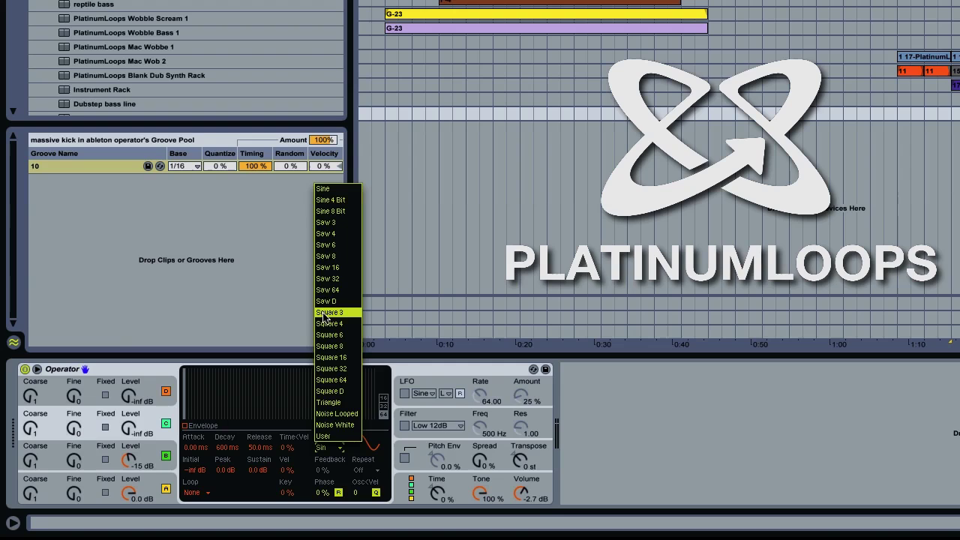
{"action": "left_click", "coordinate": [327, 223]}
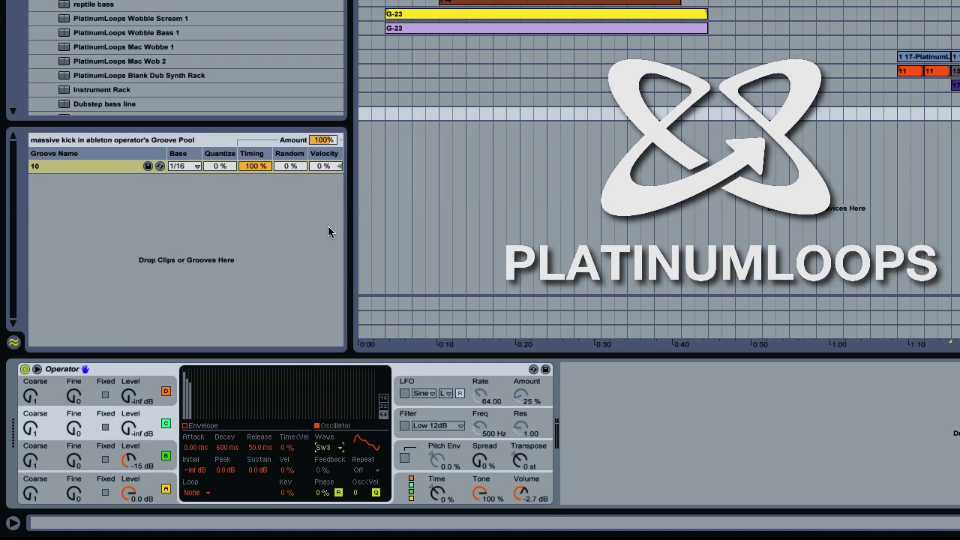
- Give oscillator C coarse 0.5, level 0.0 dB, and a 356 ms envelope decay to silence
{"action": "left_click", "coordinate": [35, 429]}
{"action": "mouse_move", "coordinate": [125, 427]}
{"action": "left_mouse_down"}
{"action": "mouse_move", "coordinate": [124, 397]}
{"action": "mouse_move", "coordinate": [126, 429]}
{"action": "left_mouse_up"}
{"action": "left_click", "coordinate": [196, 426]}
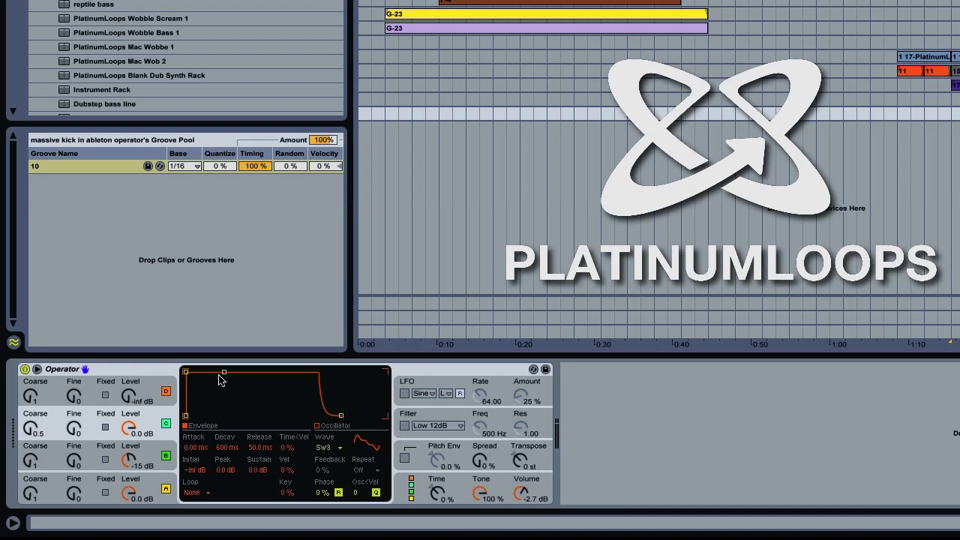
{"action": "left_click_drag", "start_coordinate": [220, 379], "coordinate": [221, 417]}
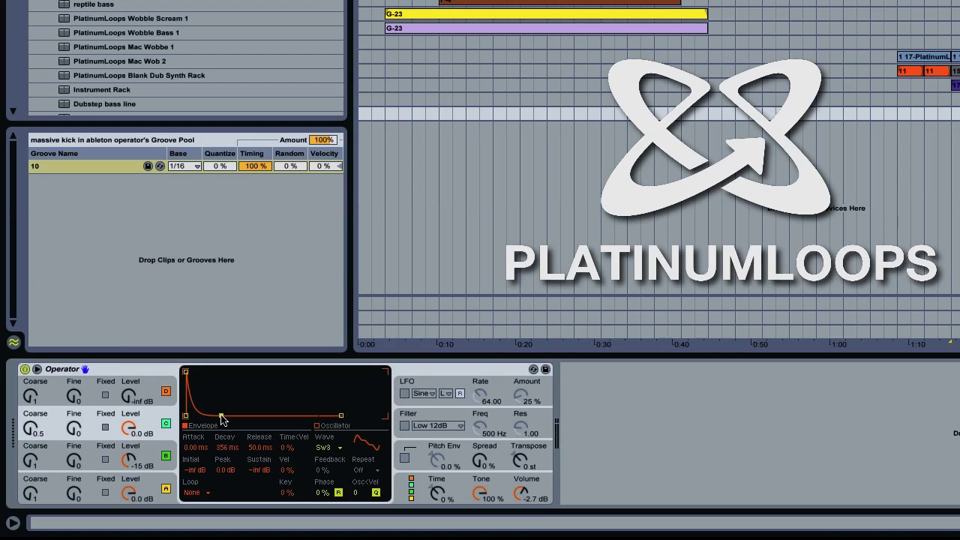
{"action": "left_click", "coordinate": [139, 388]}
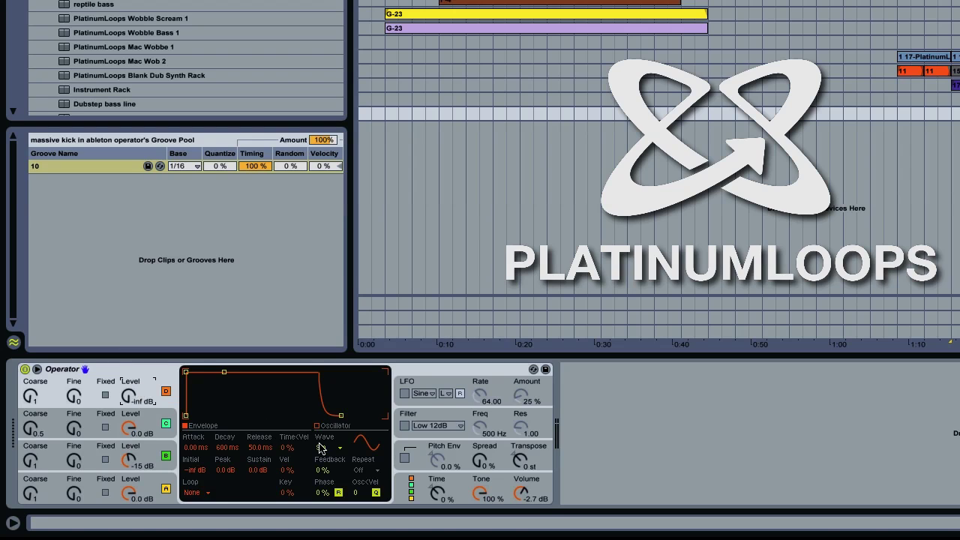
- Bring oscillator D's level up to -40 dB and set its Fine tuning to 65
{"action": "left_click_drag", "start_coordinate": [129, 398], "coordinate": [129, 392]}
{"action": "left_click_drag", "start_coordinate": [129, 391], "coordinate": [74, 386]}
{"action": "left_click_drag", "start_coordinate": [73, 397], "coordinate": [74, 394]}
- Try each oscillator routing algorithm in turn, then settle on the stacked algorithm
{"action": "left_click", "coordinate": [247, 377]}
{"action": "left_click", "coordinate": [406, 491]}
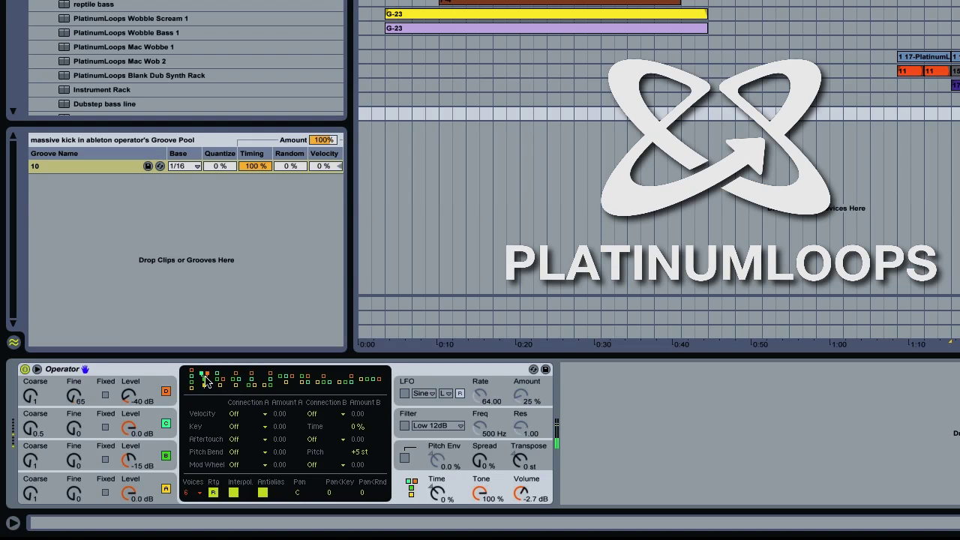
{"action": "left_click", "coordinate": [219, 380]}
{"action": "left_click", "coordinate": [237, 382]}
{"action": "left_click", "coordinate": [254, 384]}
{"action": "left_click", "coordinate": [268, 386]}
{"action": "left_click", "coordinate": [289, 380]}
{"action": "left_click", "coordinate": [305, 383]}
{"action": "left_click", "coordinate": [330, 385]}
{"action": "left_click", "coordinate": [354, 384]}
{"action": "left_click", "coordinate": [362, 383]}
{"action": "left_click", "coordinate": [252, 384]}
- Adjust Operator's global Time knob until it settles at 20%
{"action": "left_click", "coordinate": [440, 498]}
{"action": "left_click_drag", "start_coordinate": [441, 497], "coordinate": [440, 463]}
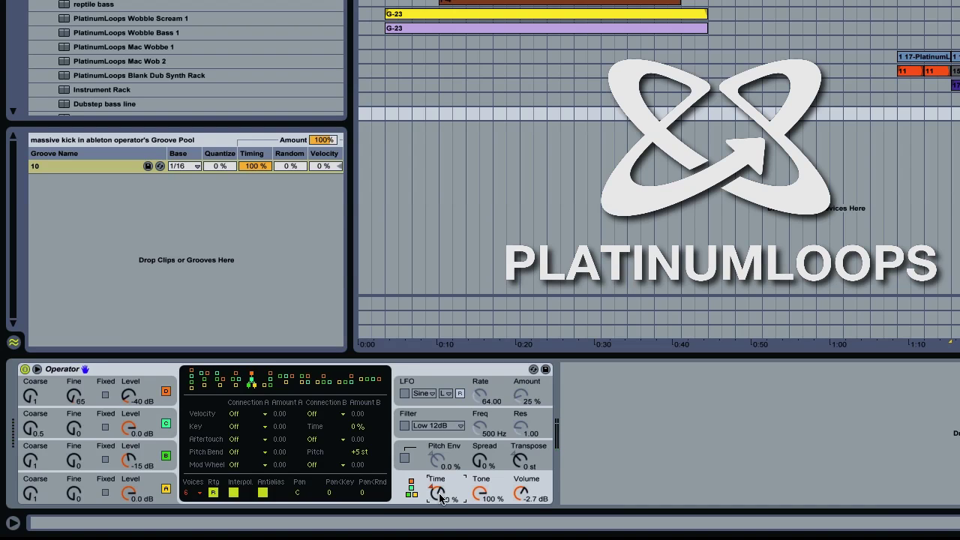
{"action": "left_click_drag", "start_coordinate": [436, 496], "coordinate": [436, 539]}
{"action": "left_click_drag", "start_coordinate": [435, 493], "coordinate": [436, 508]}
{"action": "mouse_move", "coordinate": [436, 493]}
{"action": "left_mouse_down"}
{"action": "mouse_move", "coordinate": [436, 525]}
{"action": "mouse_move", "coordinate": [436, 463]}
{"action": "mouse_move", "coordinate": [436, 490]}
{"action": "left_mouse_up"}
- Lower oscillator C's Coarse tuning from 1 back to 0.5
{"action": "scroll", "coordinate": [442, 496], "scroll_direction": "down", "scroll_amount": 3}
{"action": "left_click", "coordinate": [30, 426]}
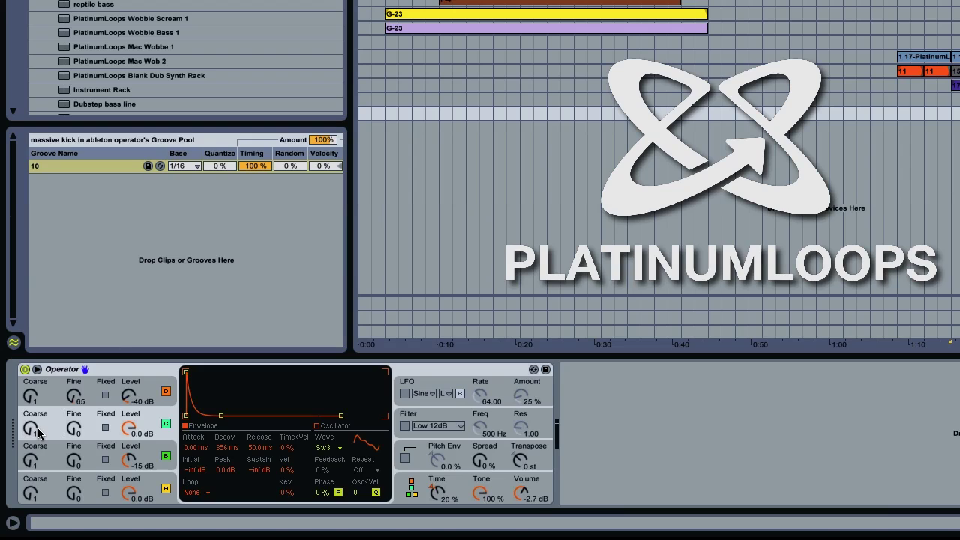
{"action": "left_click_drag", "start_coordinate": [39, 433], "coordinate": [38, 432]}
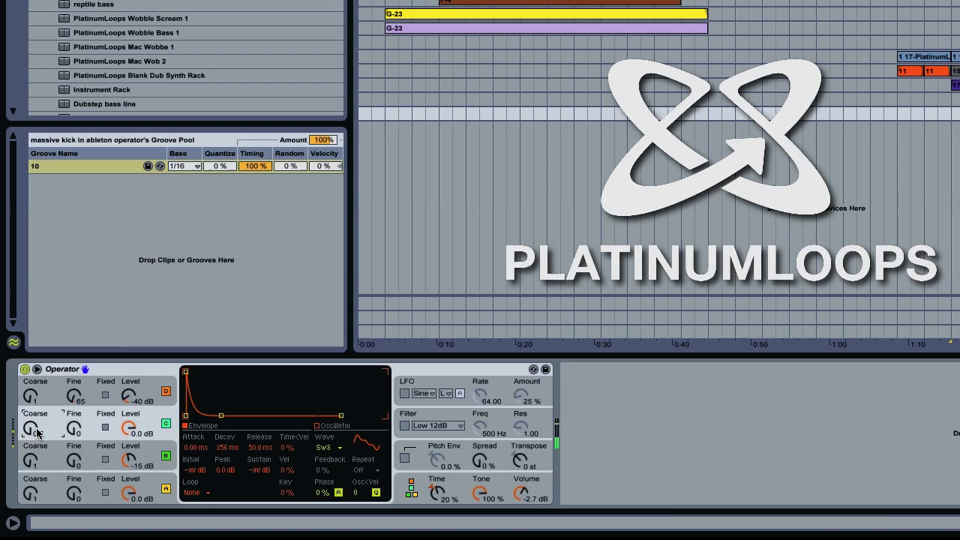